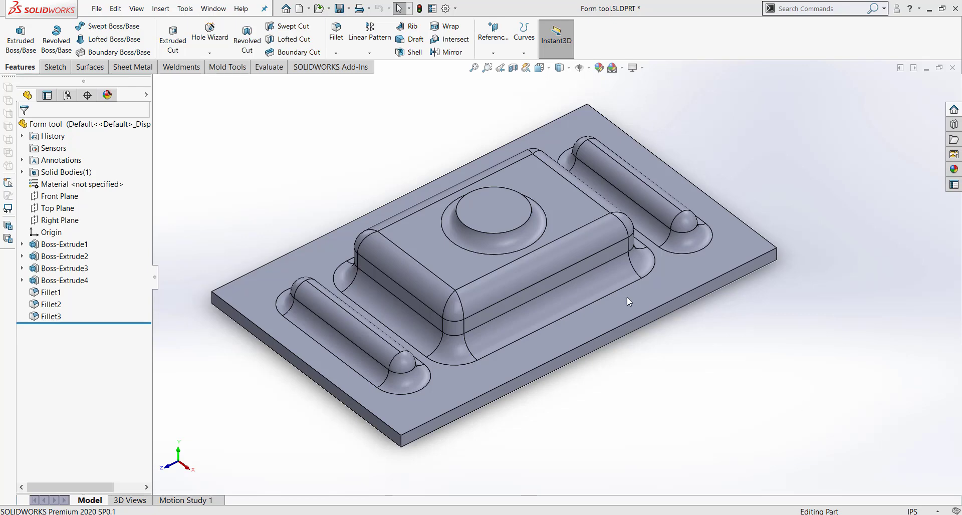
# Step: Start a Forming Tool with the plate top as stopping face and the round top face removed
pyautogui.click(164, 9)
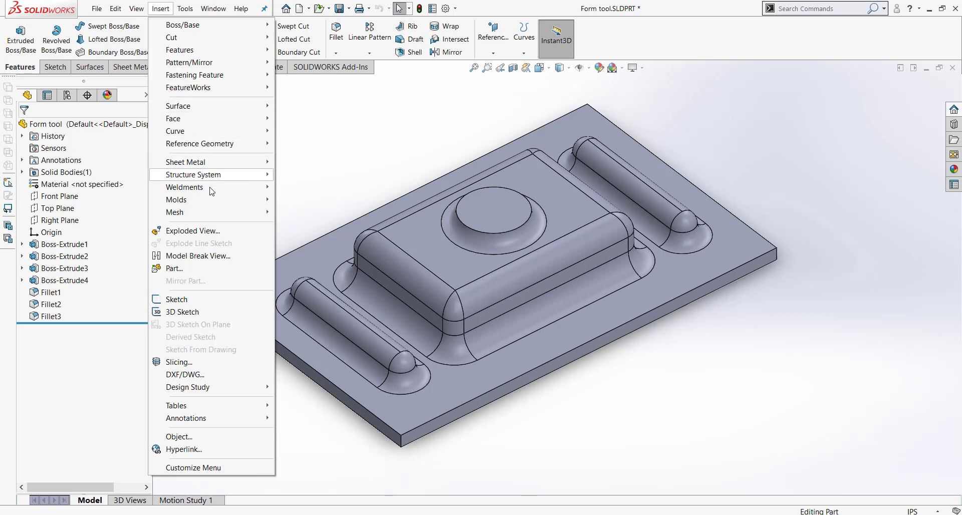
pyautogui.moveTo(248, 167)
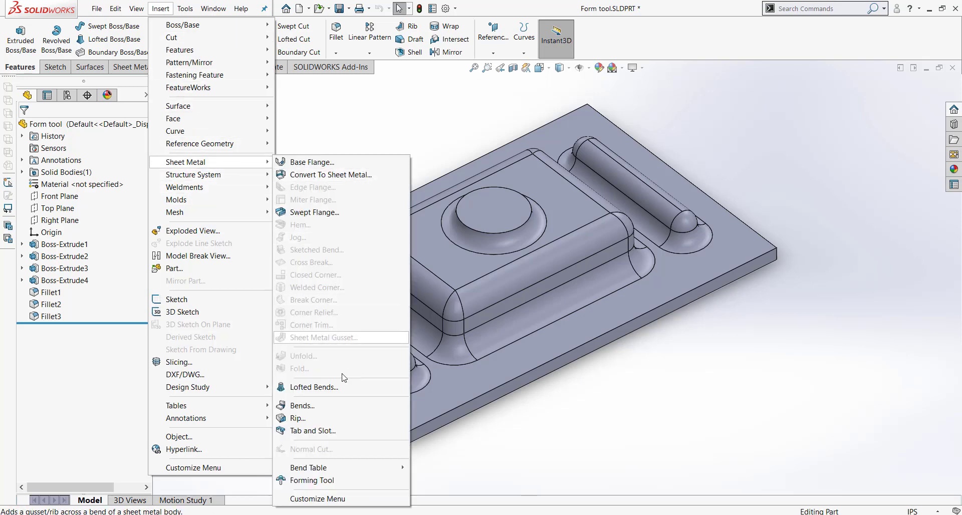
pyautogui.click(345, 482)
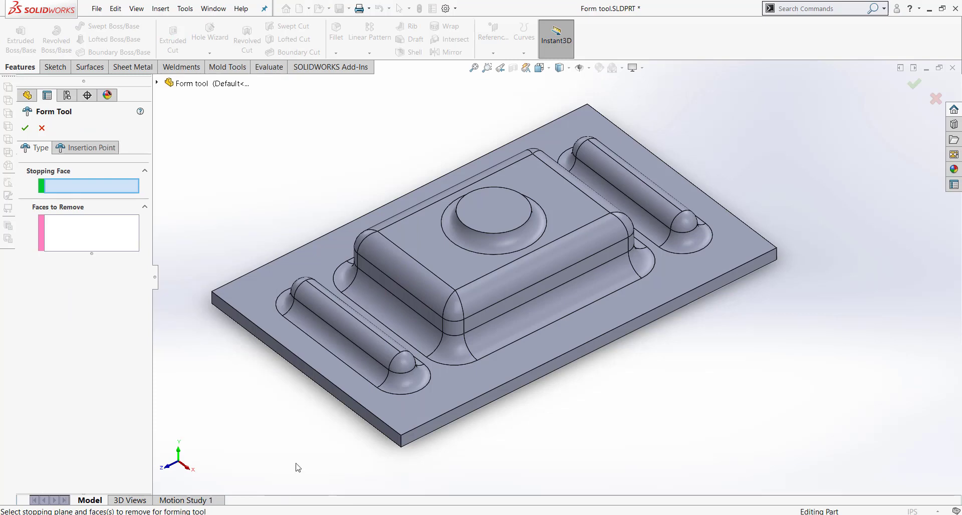
pyautogui.click(256, 298)
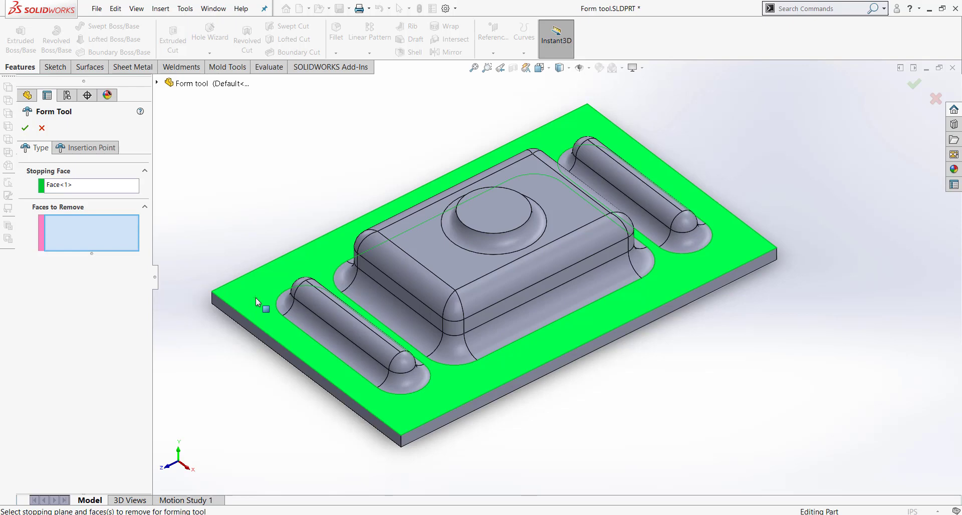
pyautogui.click(500, 217)
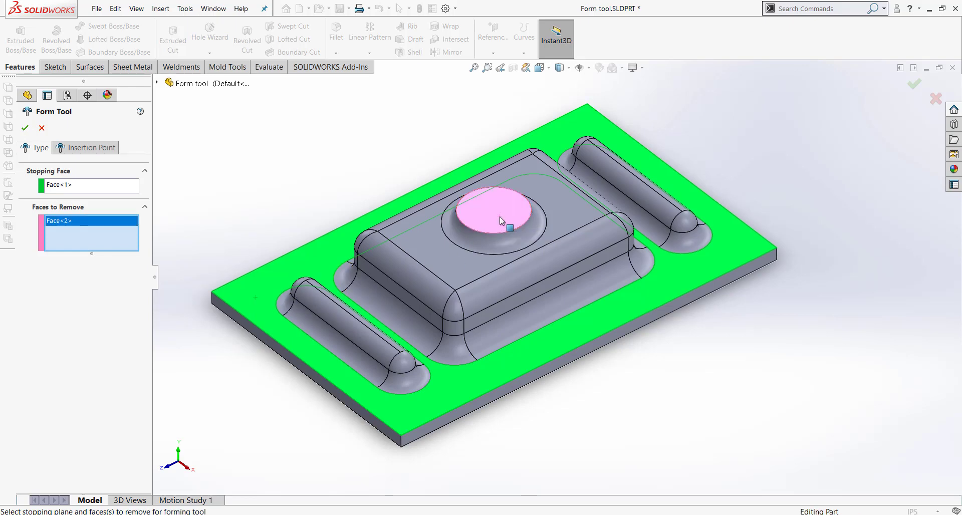
# Step: Check the insertion point from below, return to isometric view, and accept FormTool2
pyautogui.click(89, 149)
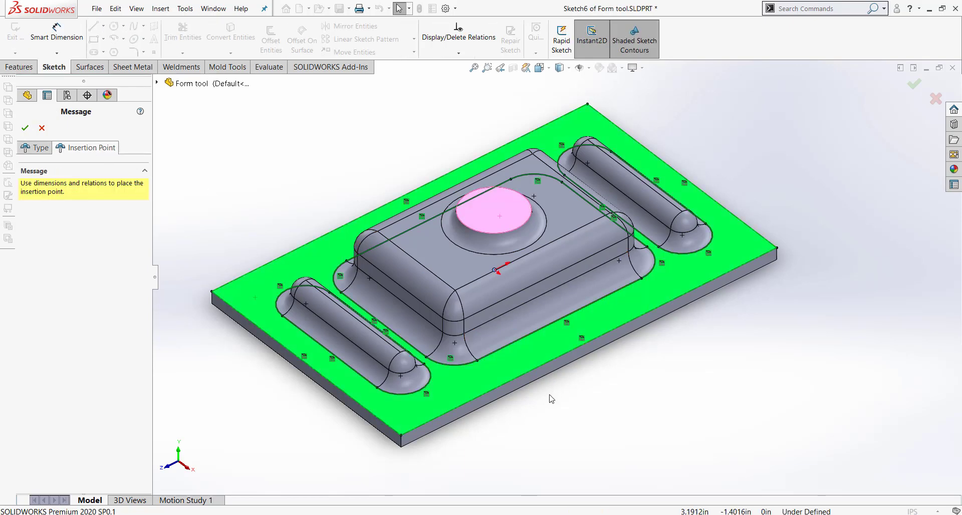
pyautogui.moveTo(551, 396)
pyautogui.mouseDown(button='middle')
pyautogui.moveTo(538, 196)
pyautogui.moveTo(508, 231)
pyautogui.mouseUp(button='middle')
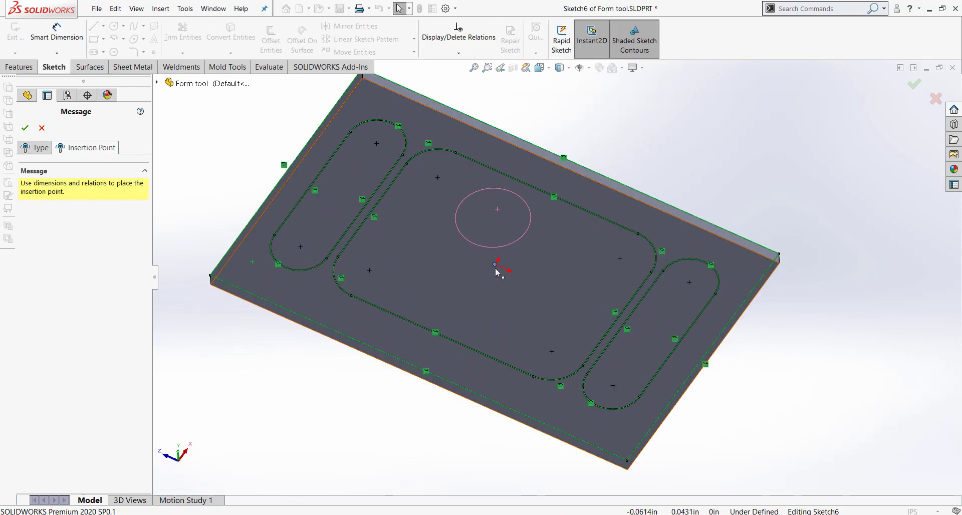
pyautogui.hotkey('ctrl', '7')
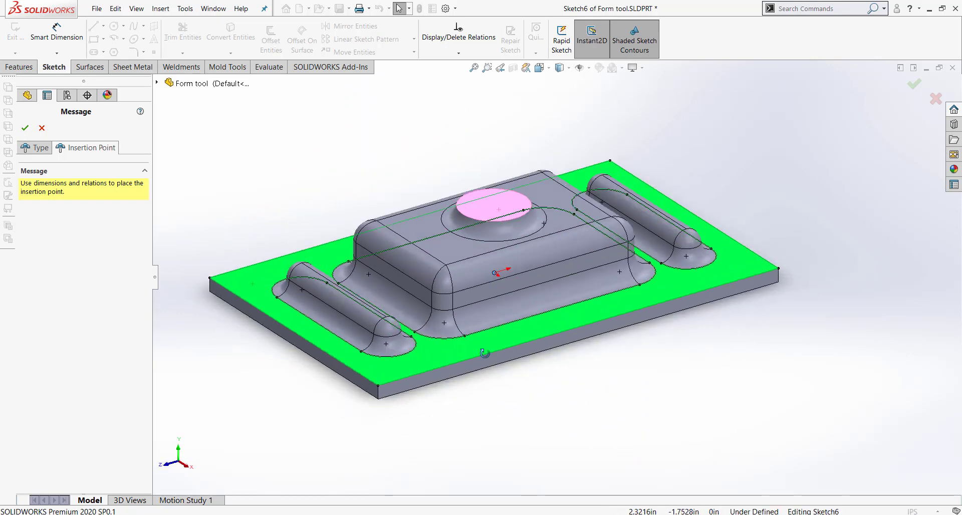
pyautogui.click(24, 128)
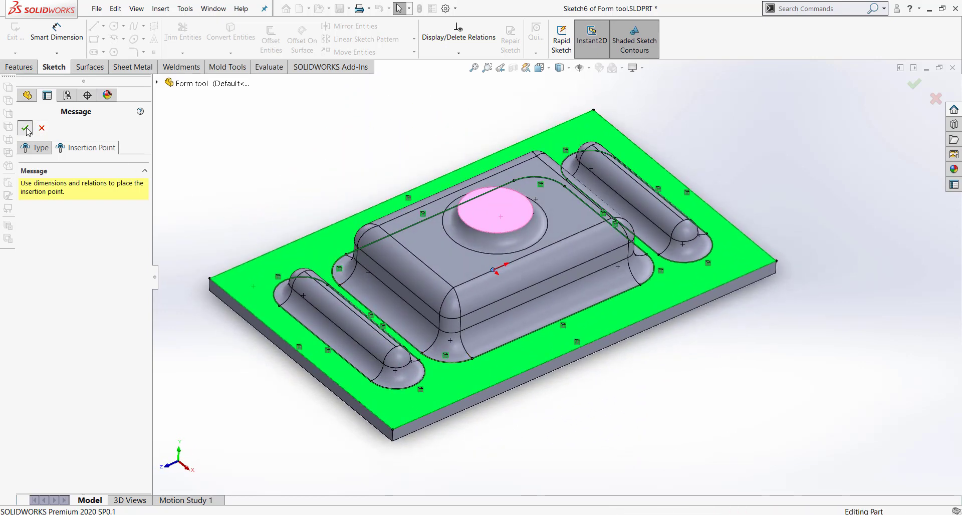
pyautogui.click(546, 441)
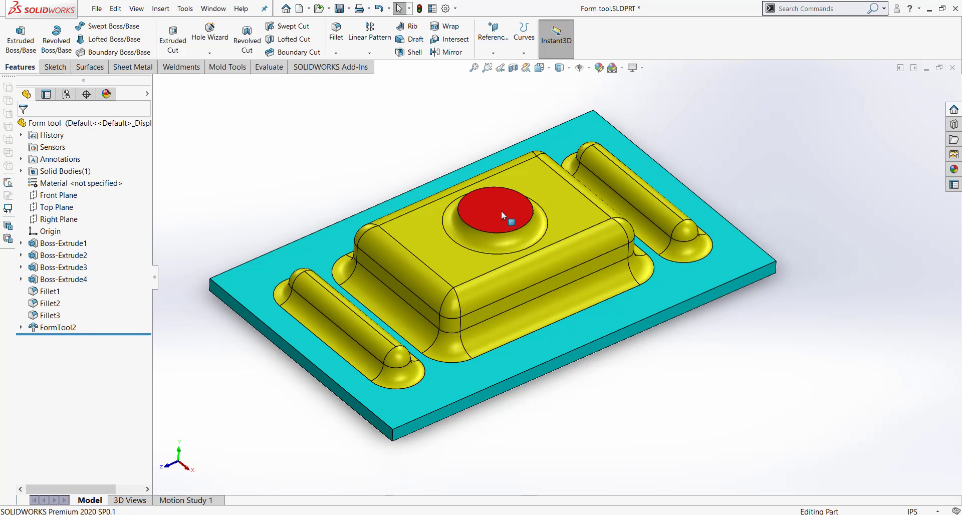
# Step: Save the part as Form tool.SLDFTP (Form Tool type) in design library's forming tools > Custom
pyautogui.click(349, 8)
pyautogui.click(353, 34)
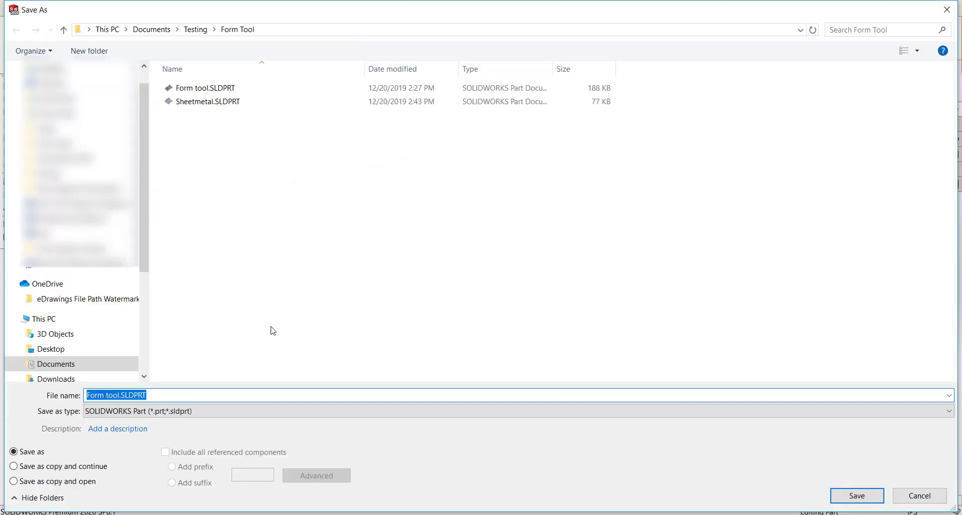
pyautogui.click(210, 411)
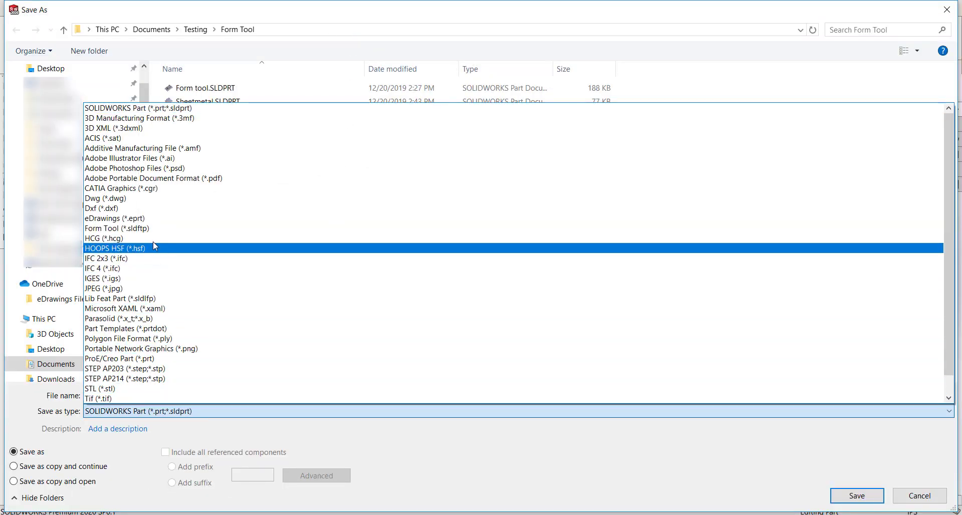
pyautogui.click(153, 228)
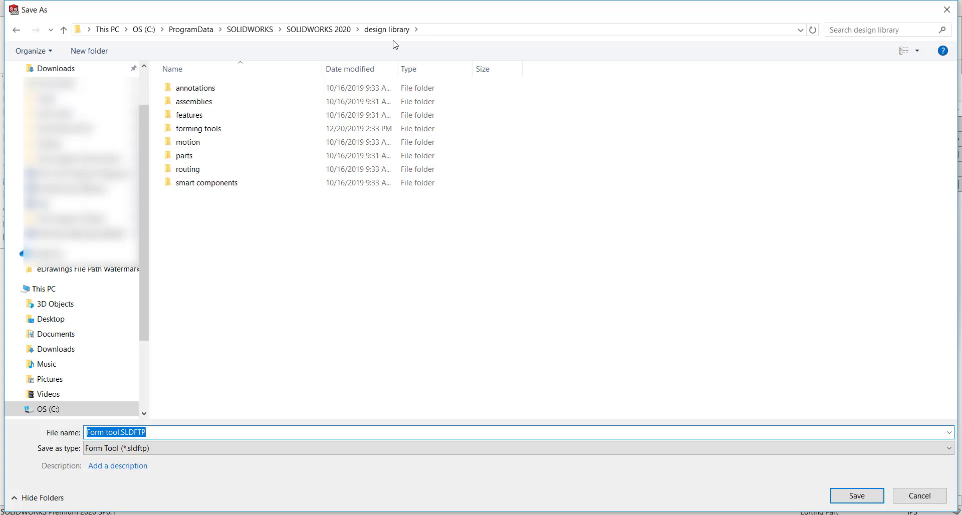
pyautogui.doubleClick(235, 131)
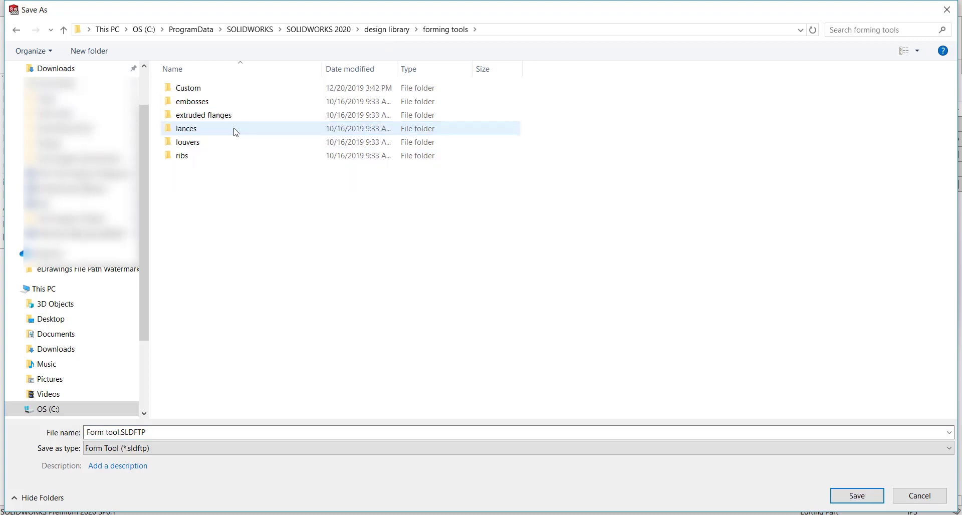
pyautogui.doubleClick(214, 88)
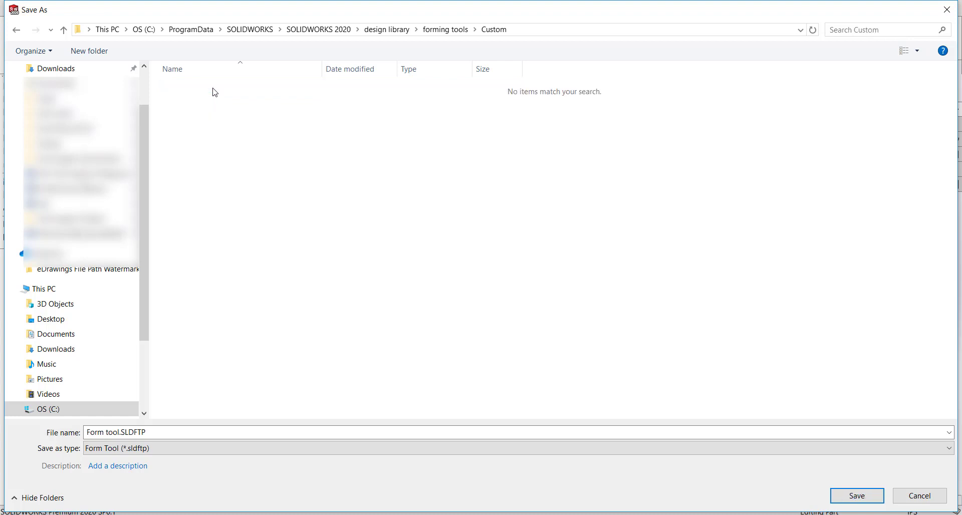
pyautogui.click(864, 500)
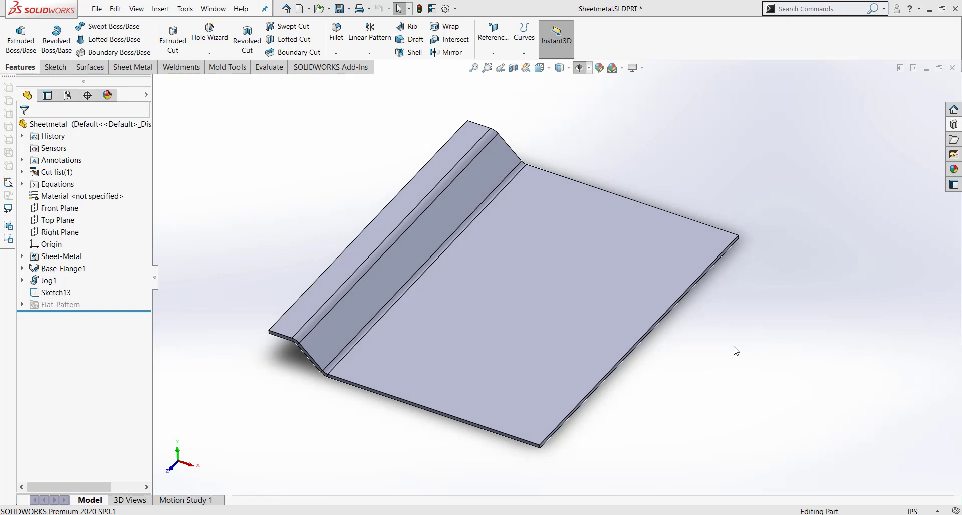
# Step: Drag Form tool from Design Library forming tools > Custom onto the base flange's top face
pyautogui.click(954, 124)
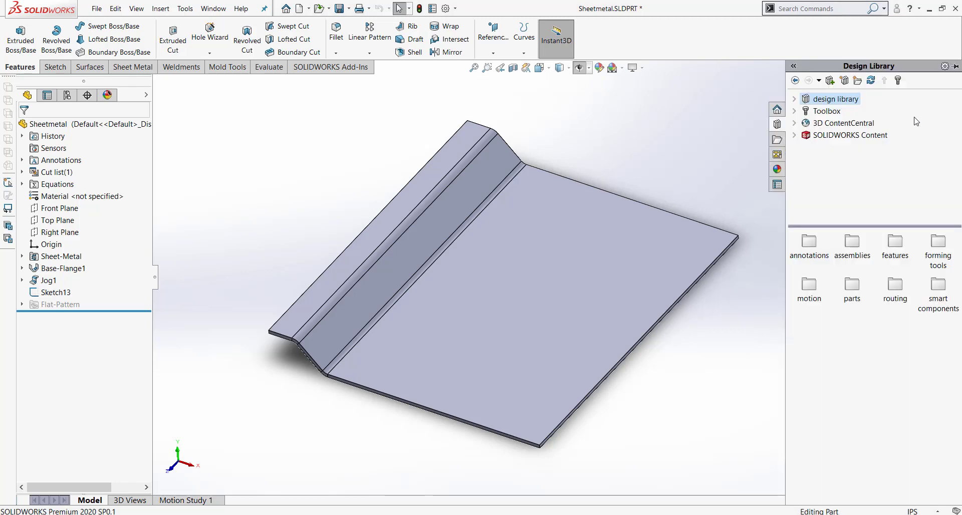
pyautogui.click(794, 99)
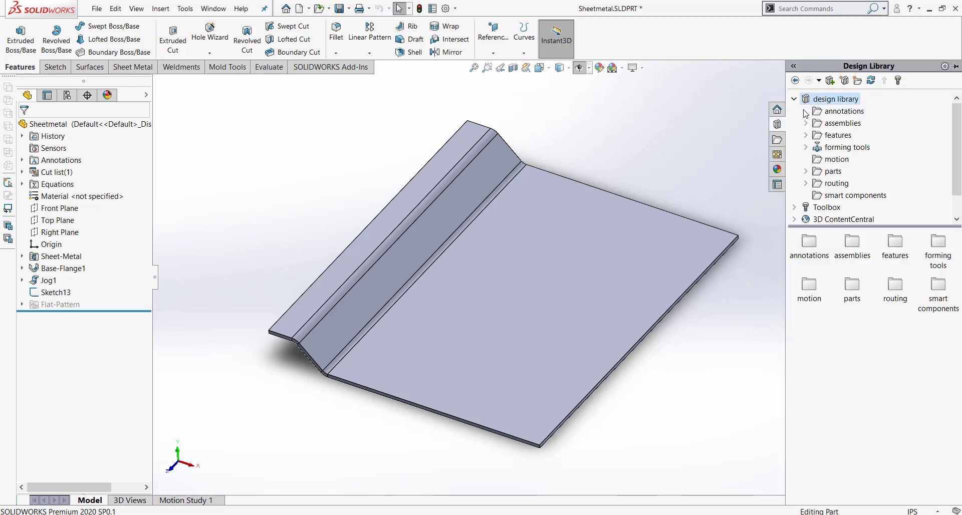
pyautogui.click(807, 147)
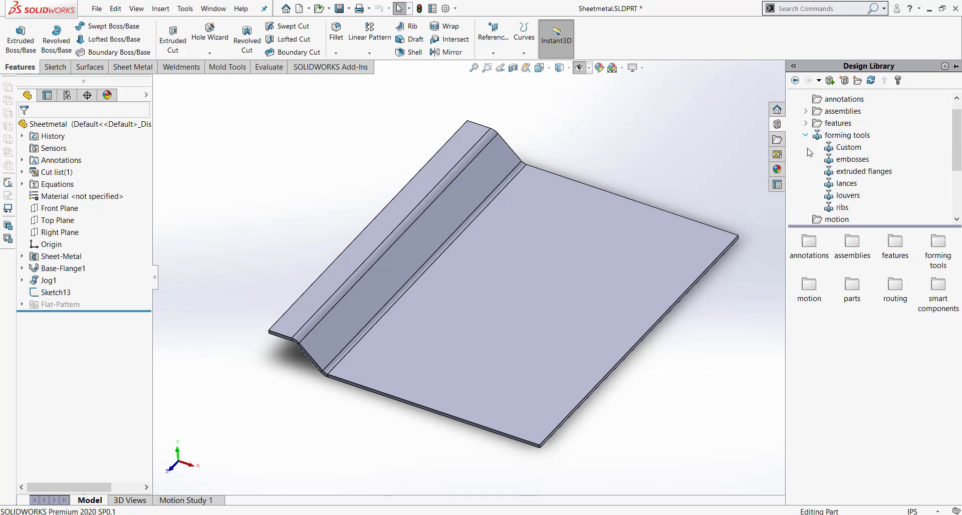
pyautogui.click(846, 148)
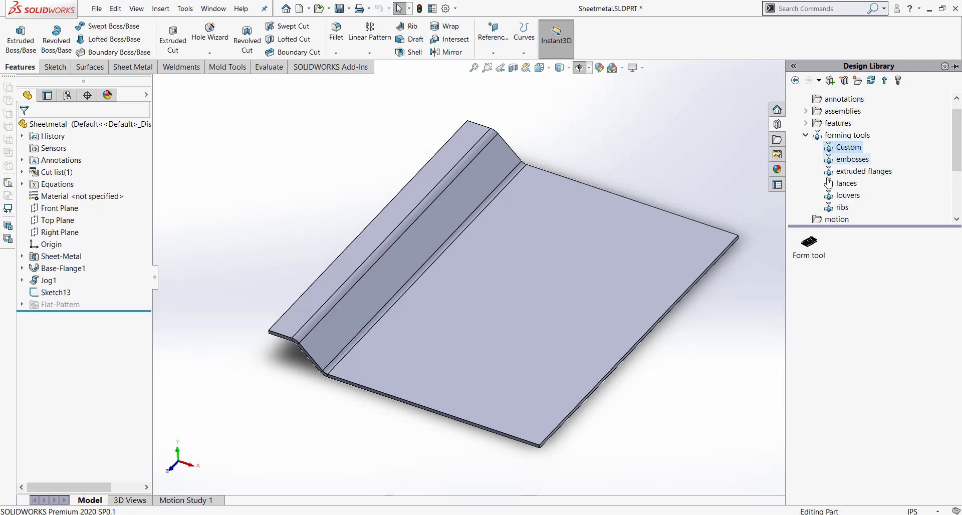
pyautogui.moveTo(809, 243); pyautogui.dragTo(535, 296)
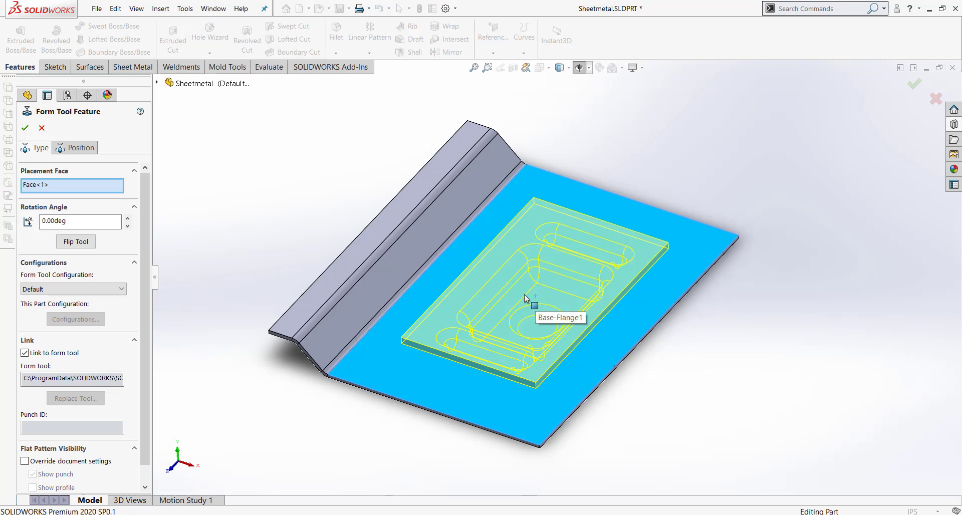
pyautogui.click(38, 220)
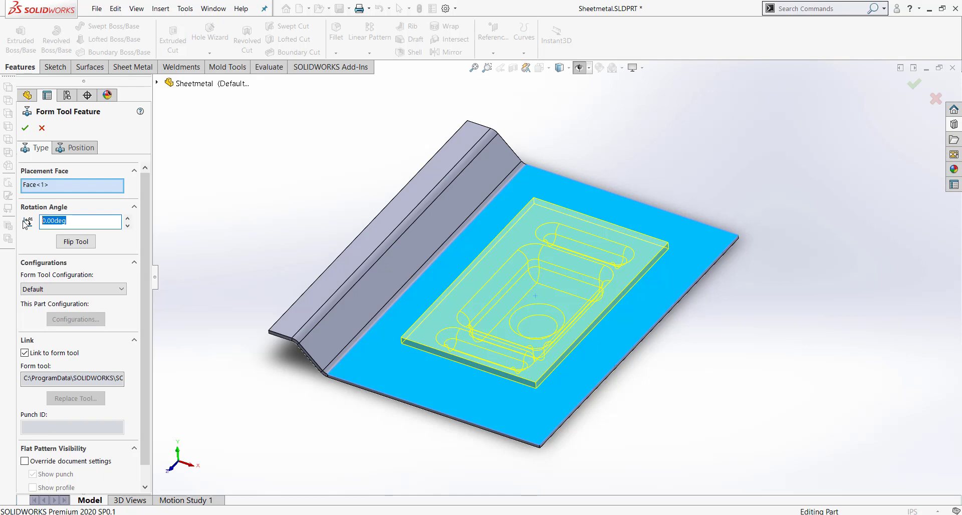
pyautogui.write('45')
pyautogui.press('Return')
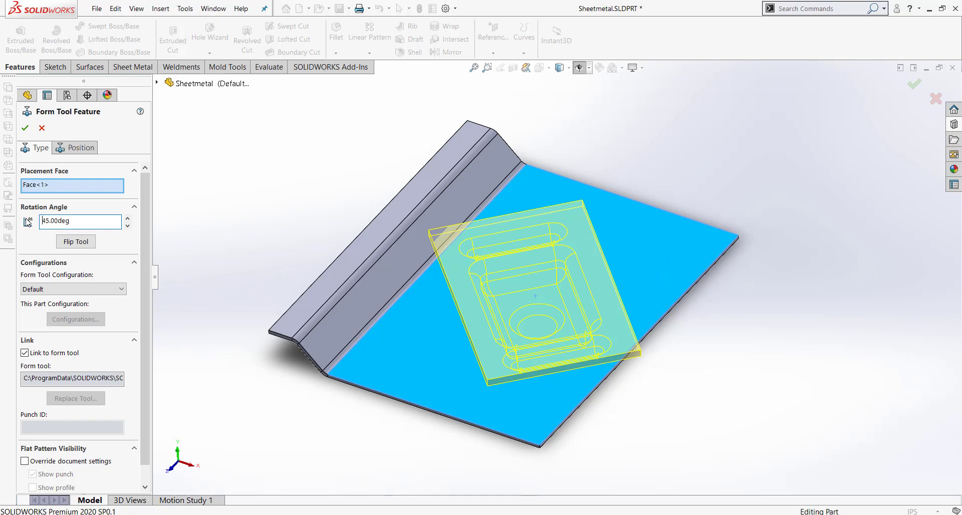
pyautogui.press('Delete')
pyautogui.press('Delete')
pyautogui.press('Delete')
pyautogui.press('Delete')
pyautogui.press('Delete')
pyautogui.press('Delete')
pyautogui.write('0.00d')
pyautogui.press('Return')
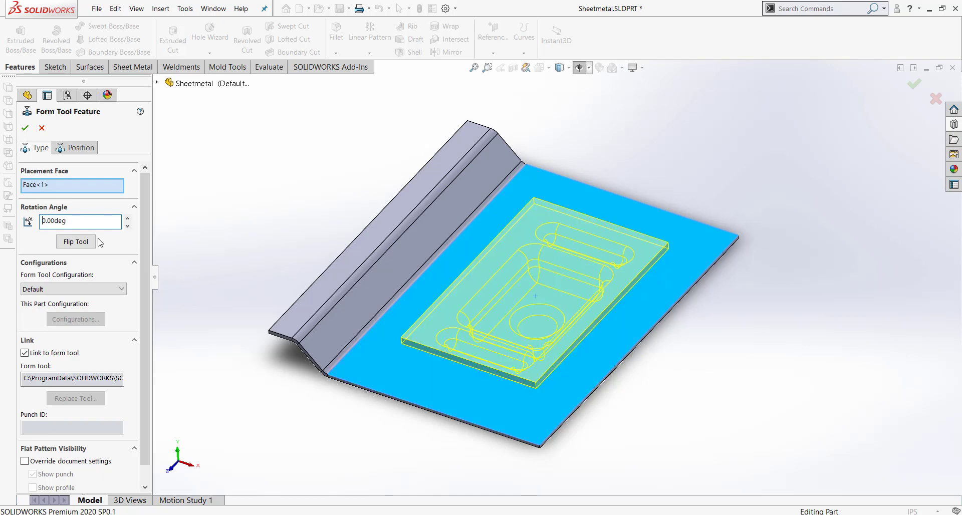
pyautogui.click(73, 243)
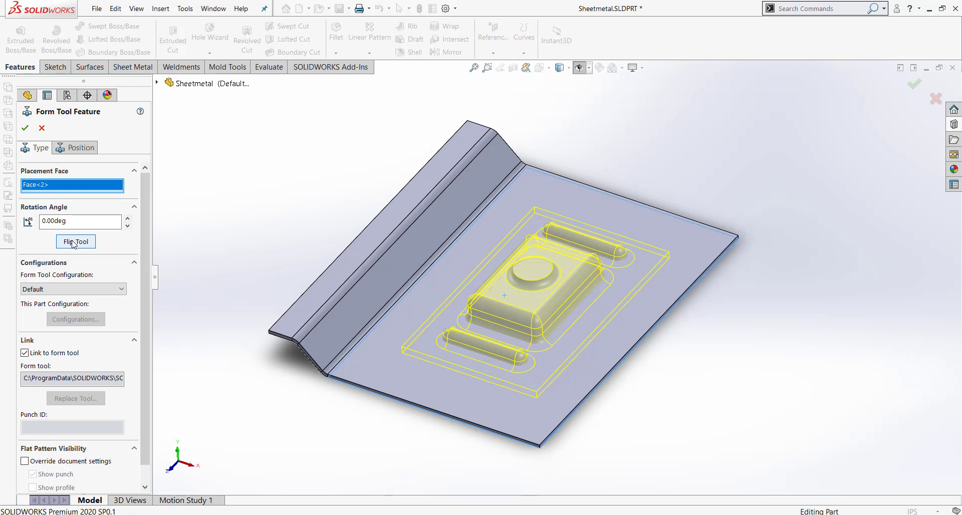
pyautogui.click(74, 243)
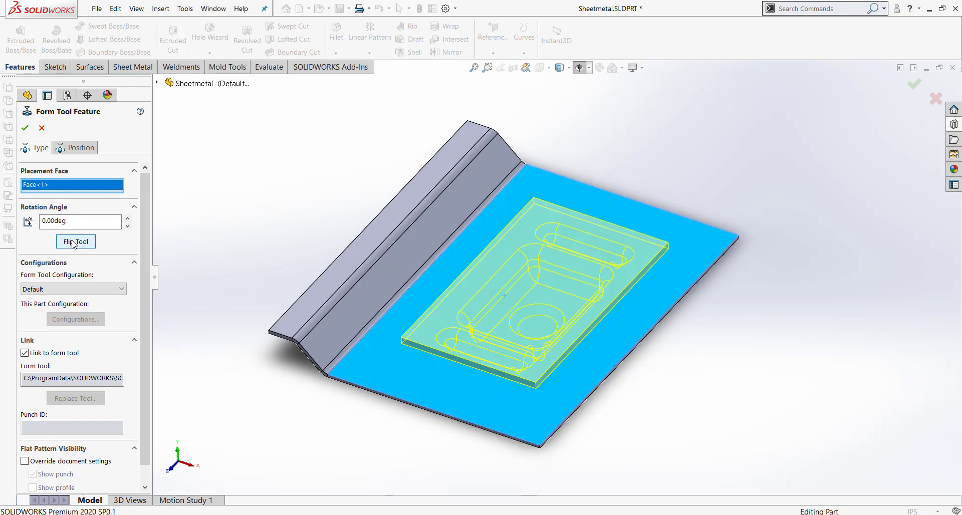
pyautogui.click(78, 289)
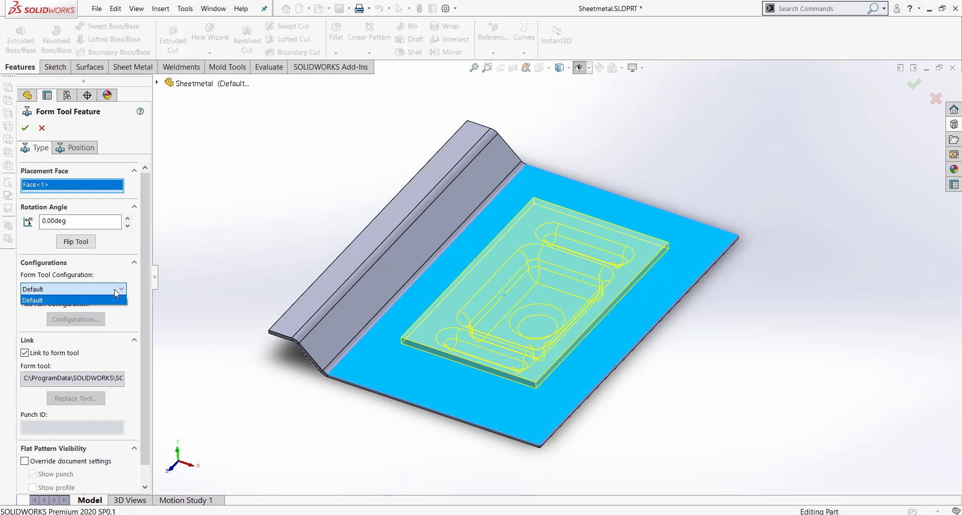
pyautogui.click(119, 290)
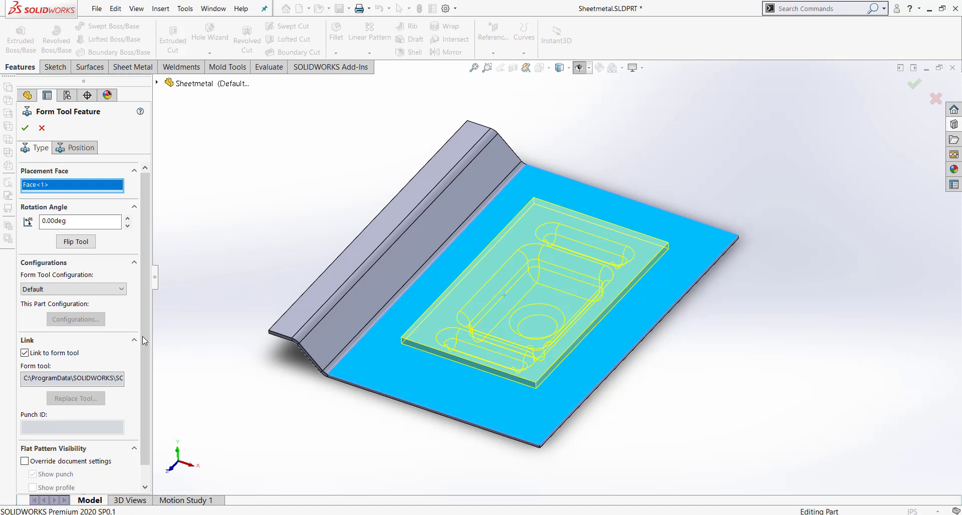
# Step: Under Flat Pattern Visibility, check Override document settings and uncheck Show punch
pyautogui.moveTo(142, 335); pyautogui.dragTo(137, 389)
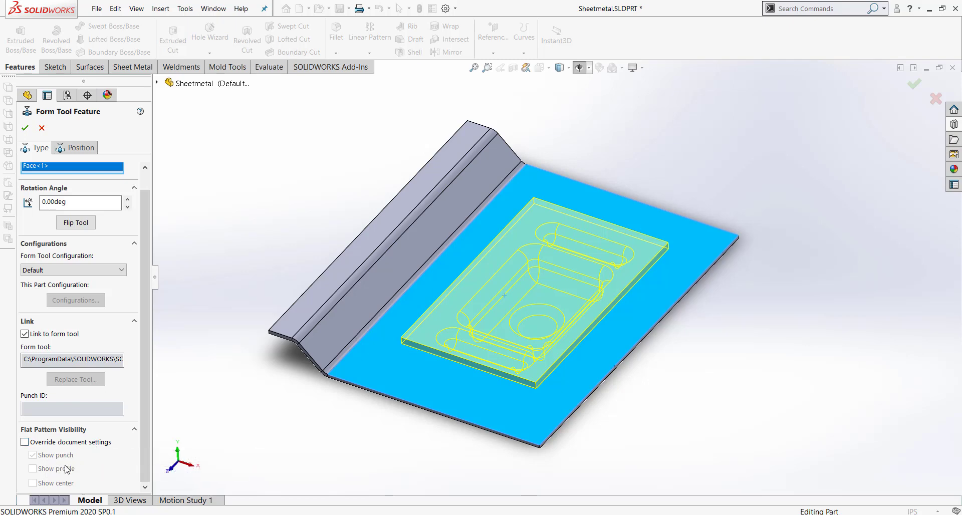
pyautogui.click(24, 442)
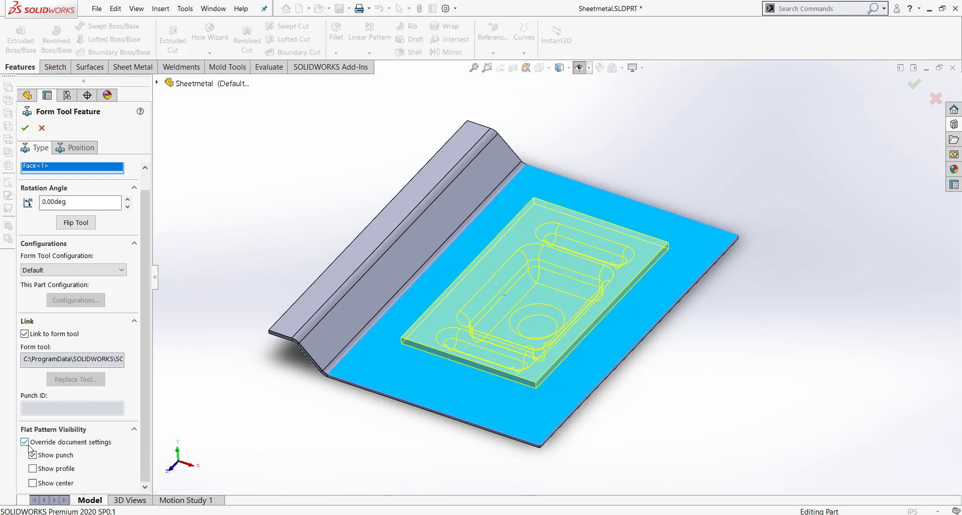
pyautogui.click(32, 455)
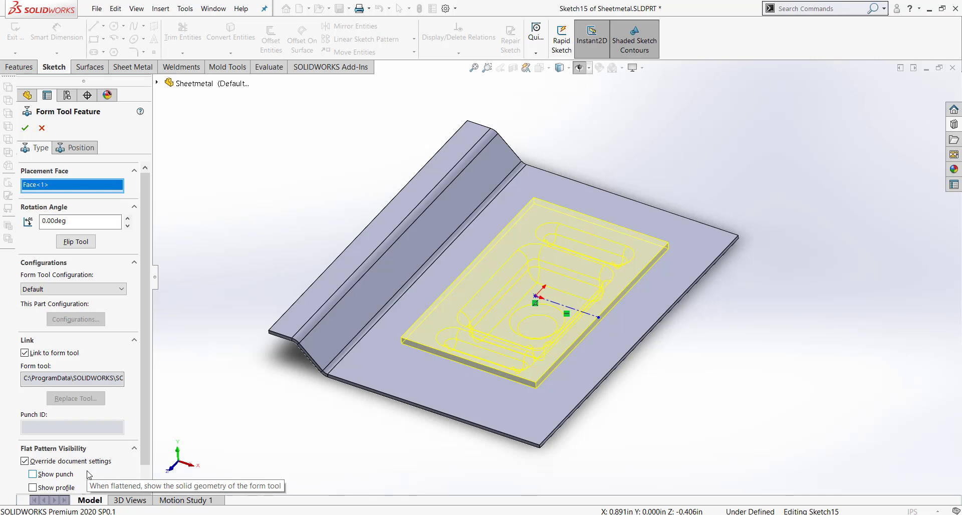
# Step: Snap the tool point to the diagonals' intersection, accept Form tool1, and hide sketch lines
pyautogui.click(79, 147)
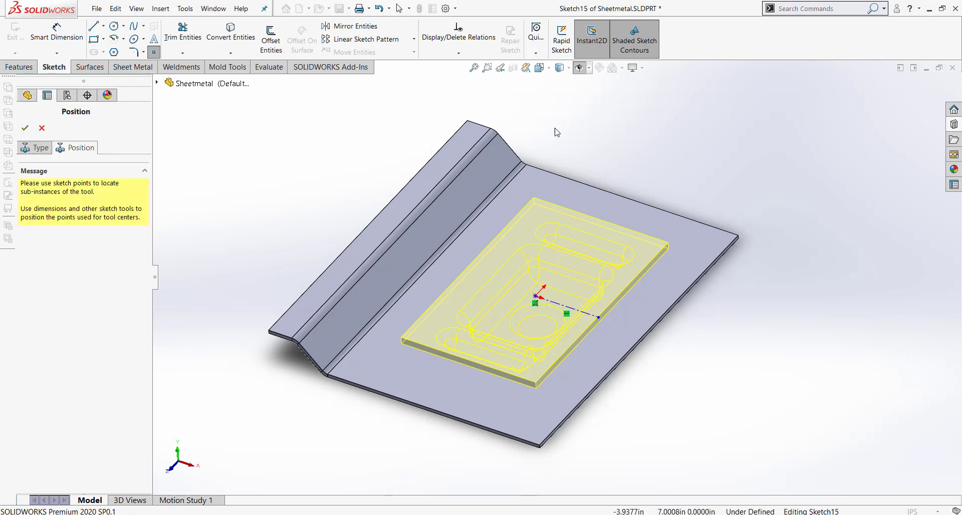
pyautogui.press('Escape')
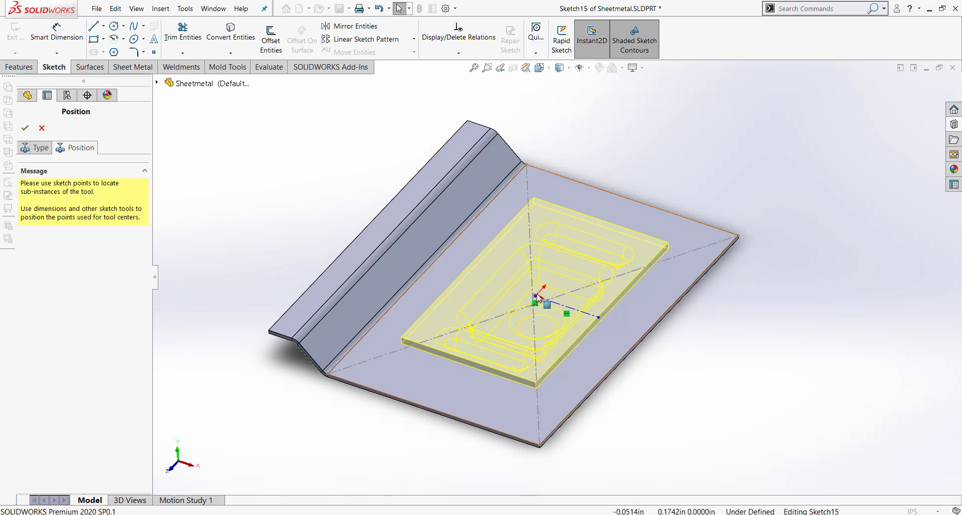
pyautogui.moveTo(535, 299); pyautogui.dragTo(533, 306)
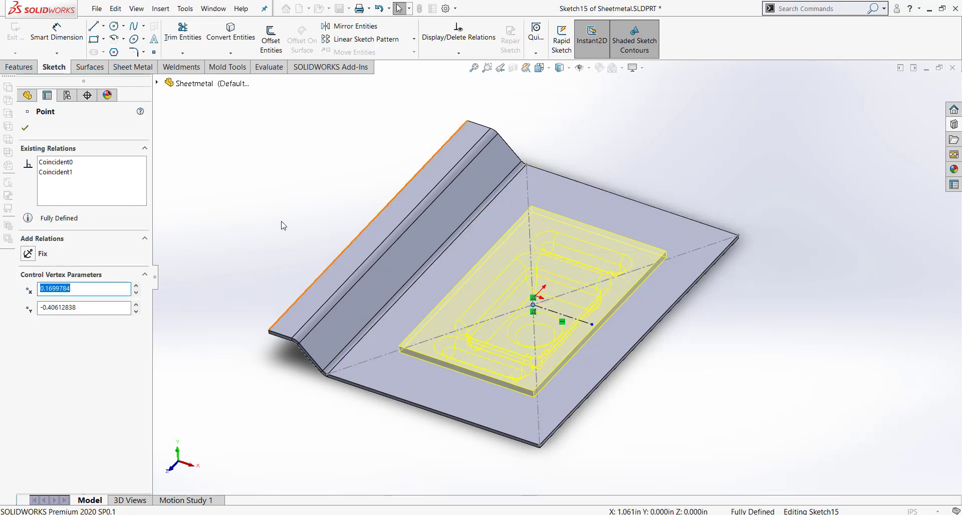
pyautogui.click(26, 128)
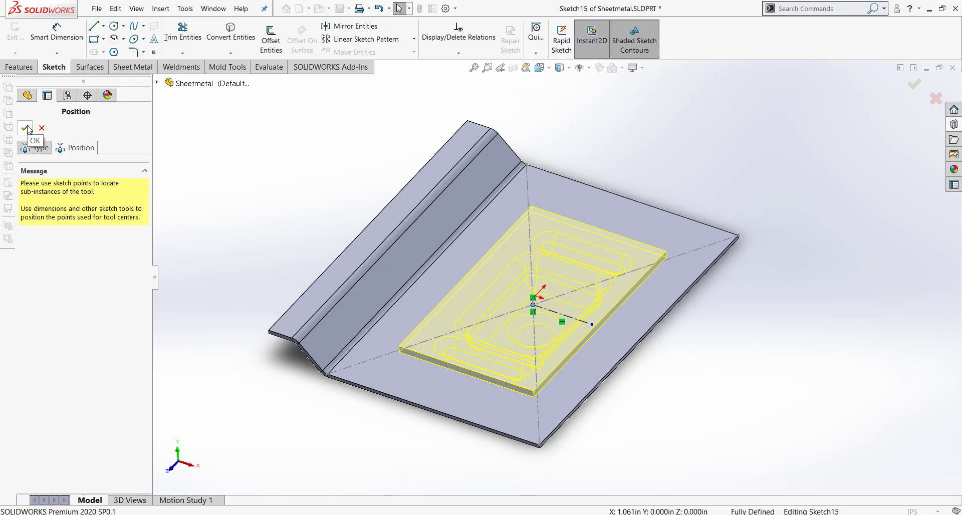
pyautogui.click(24, 129)
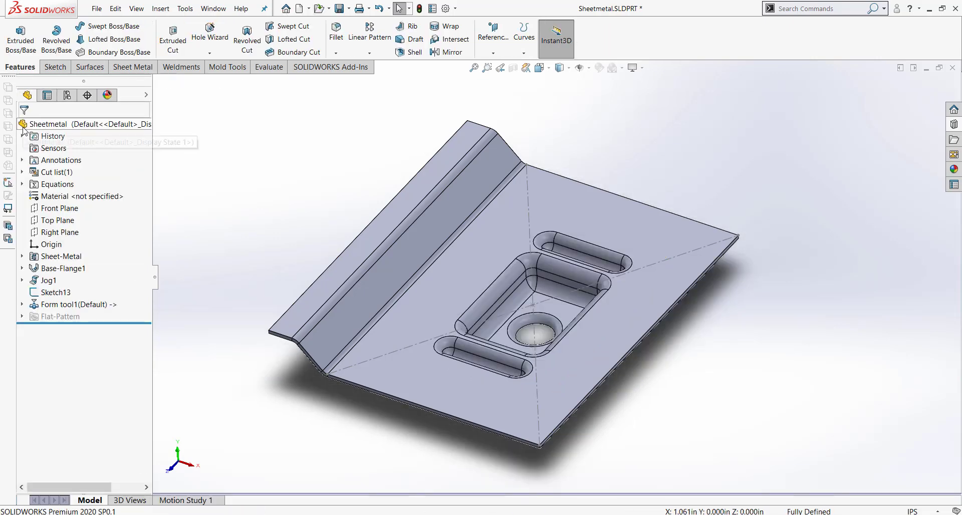
pyautogui.click(583, 73)
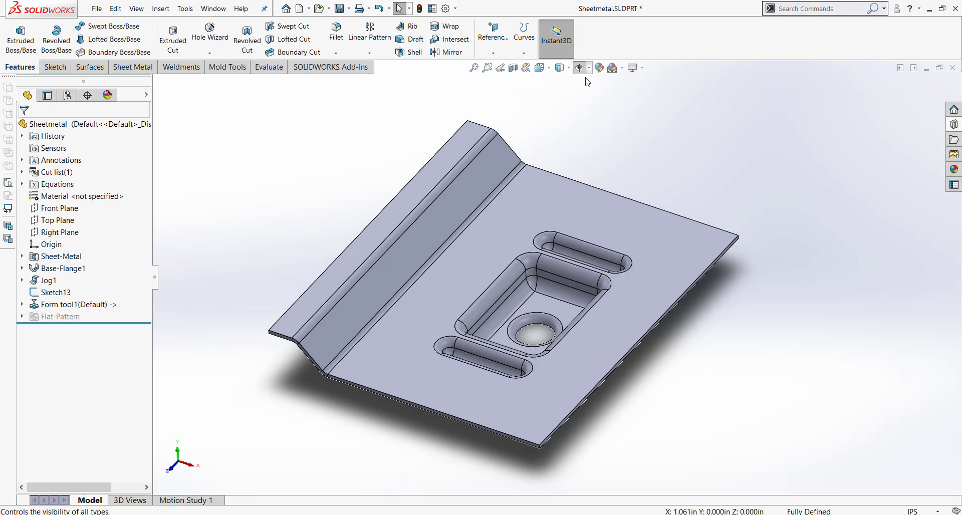